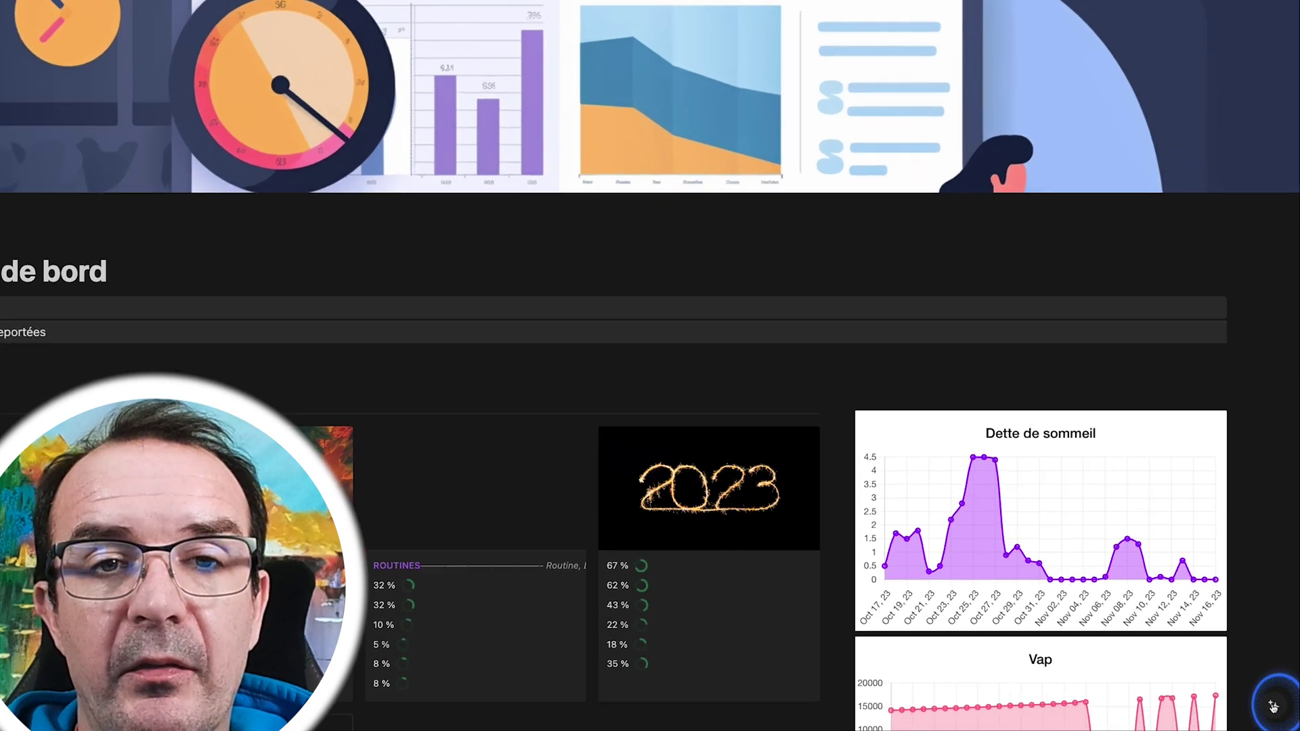
Open the AI assistant chat and ask "Quel est le dernier rendez-vous que j'ai fait?"
click(1273, 707)
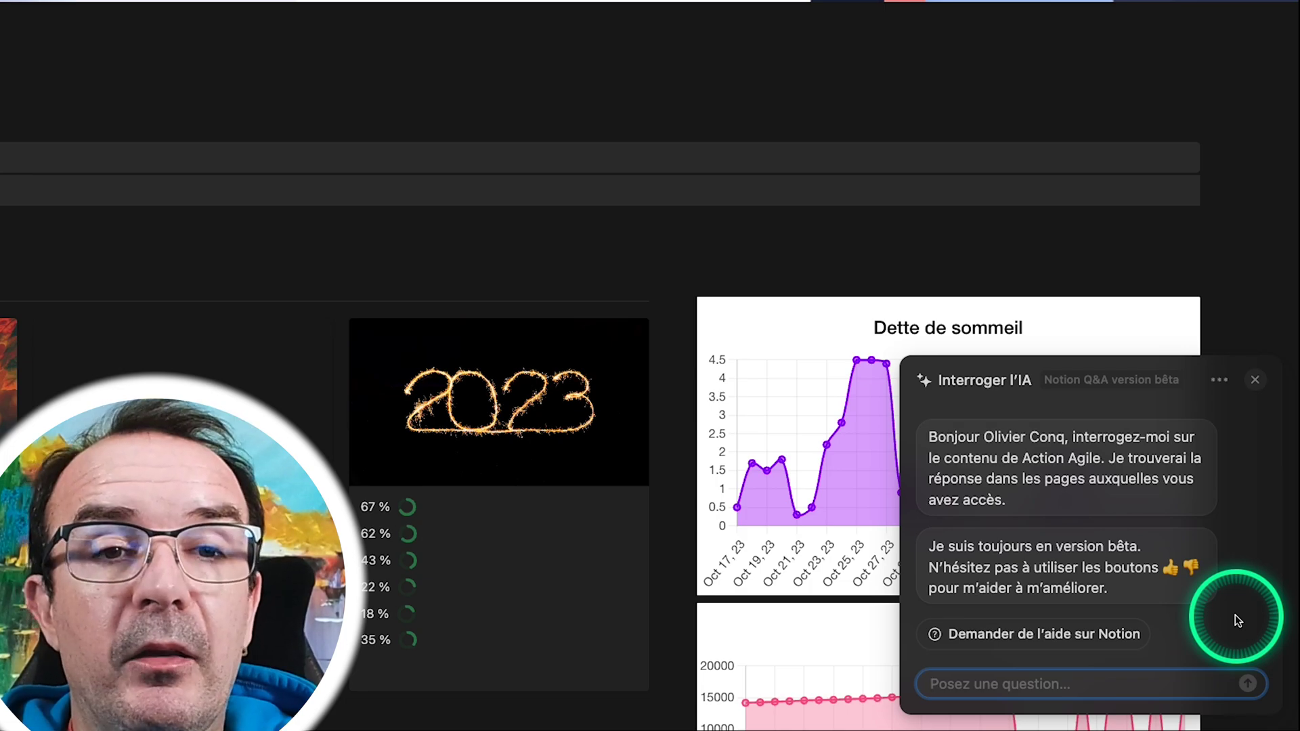
text(Quel est le dernier rend)
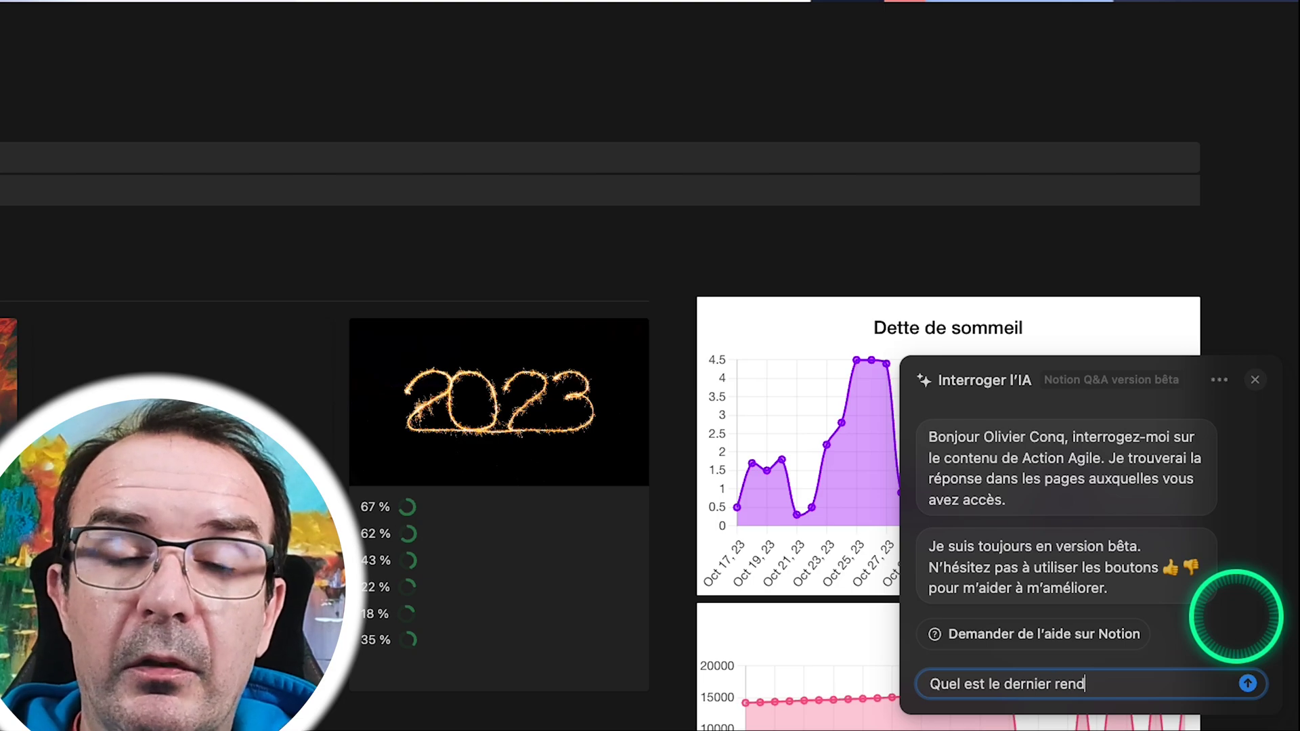
text(ez-vous que j'ai fait?)
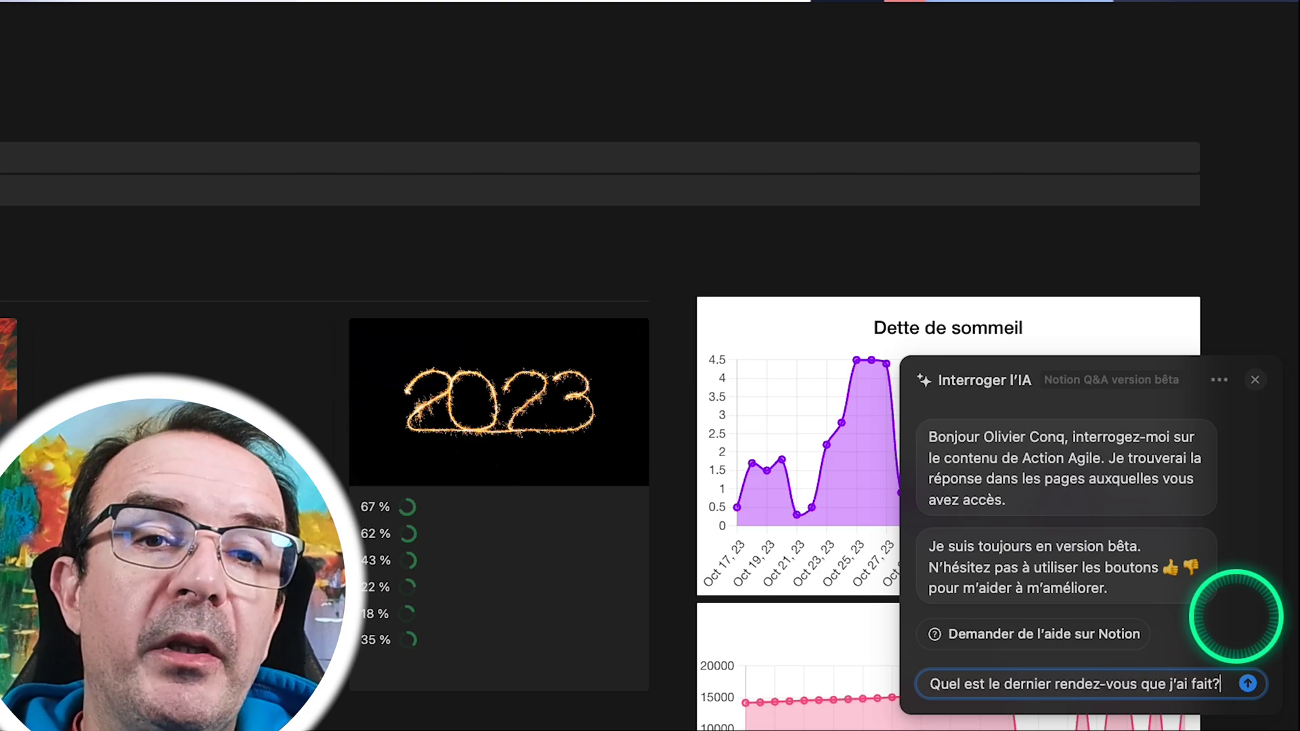
key(Return)
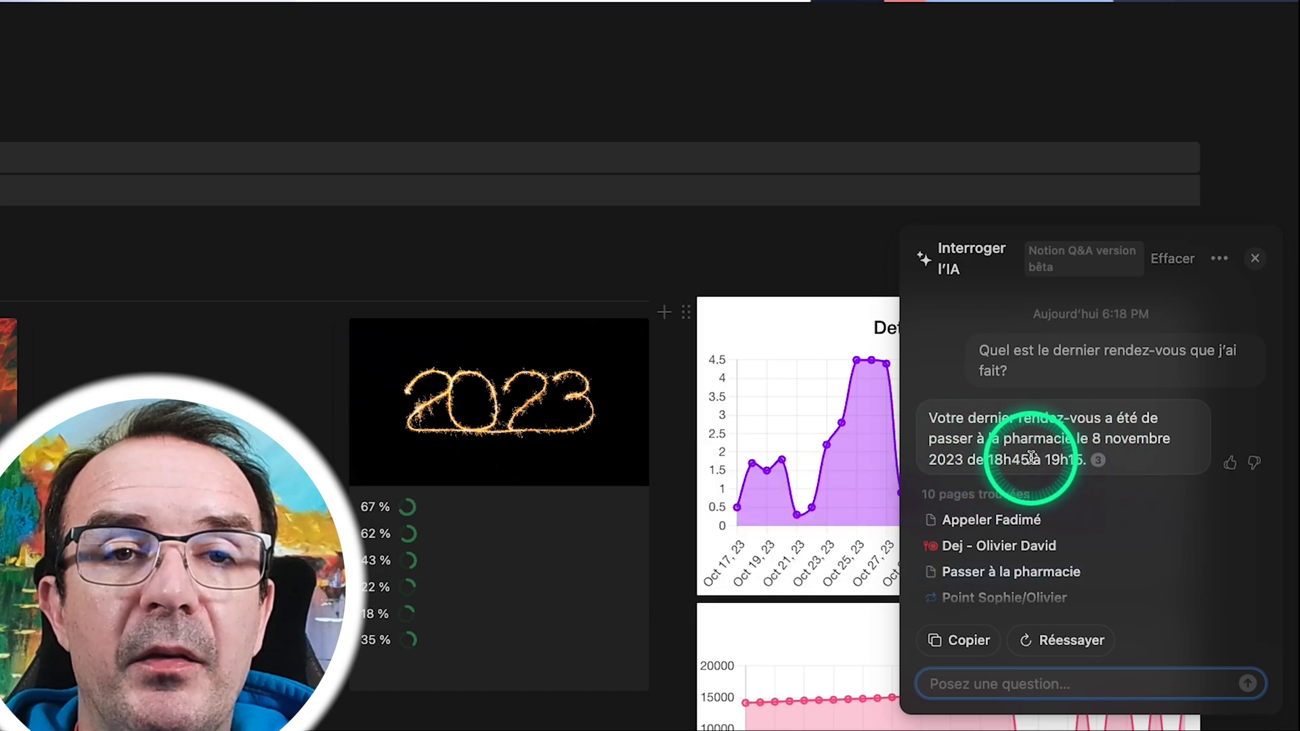
mouse_move(1098, 462)
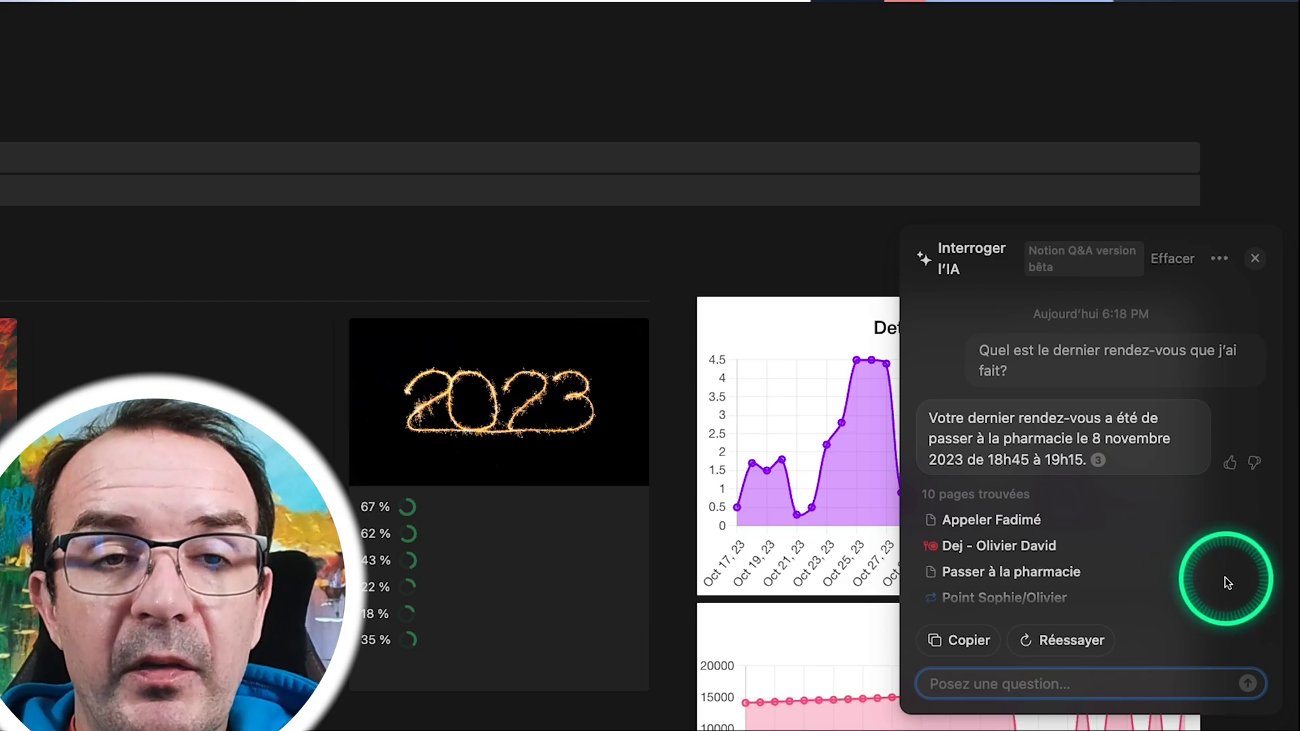
Ask the AI assistant a question beginning with "Qui" about a person, entering that person's name
mouse_move(1215, 605)
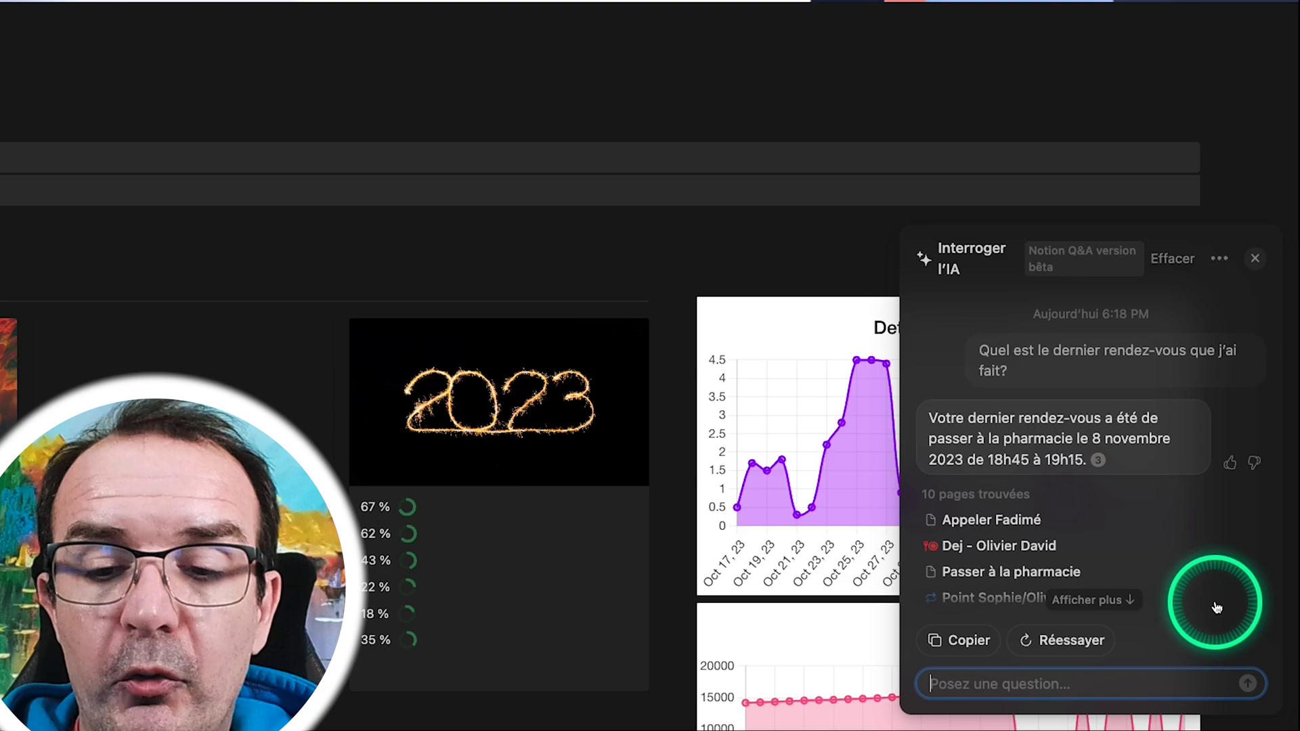
text(Qui)
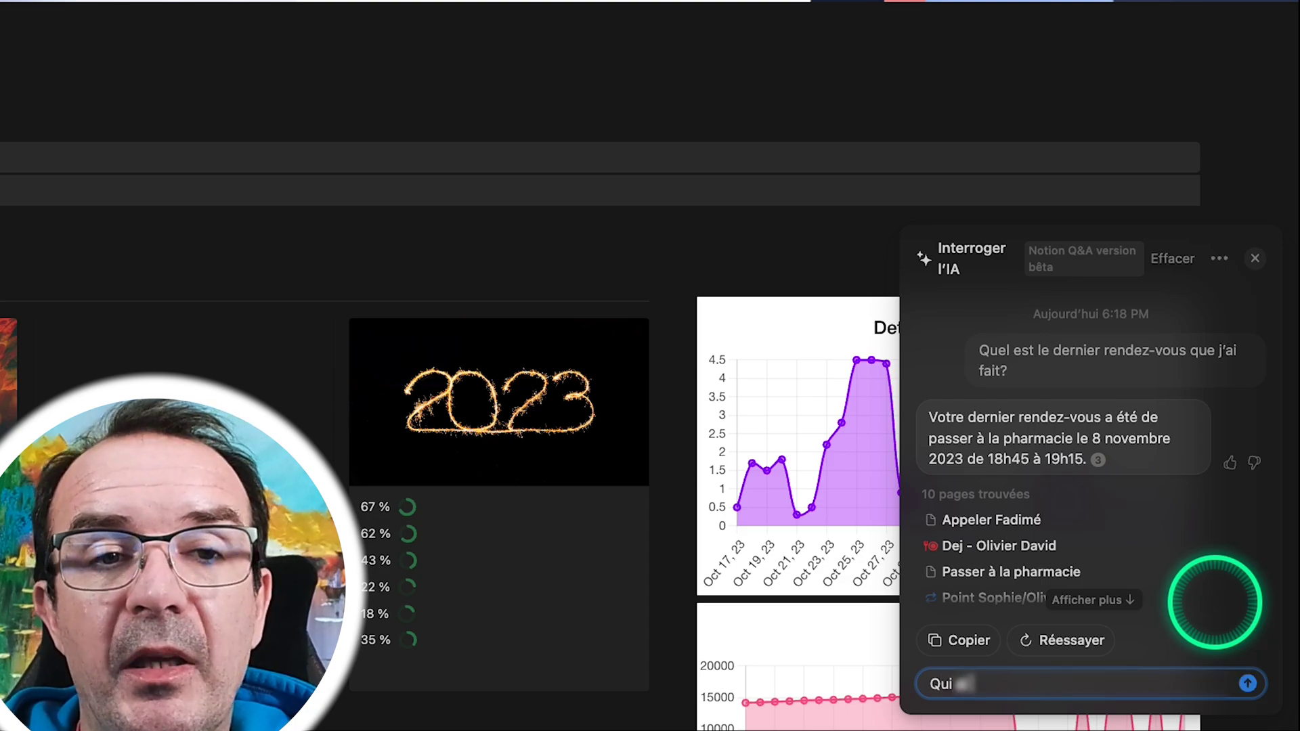
text( ai-je vu personne lundi)
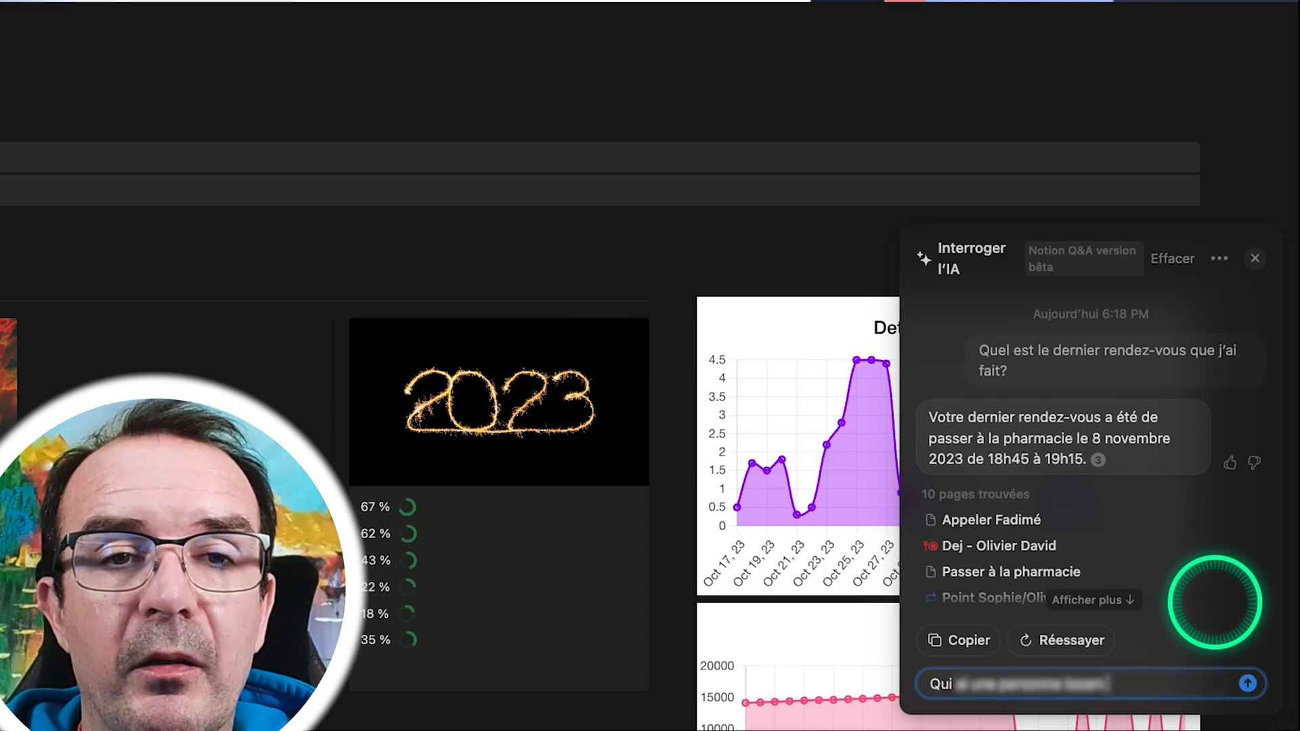
text( matin?)
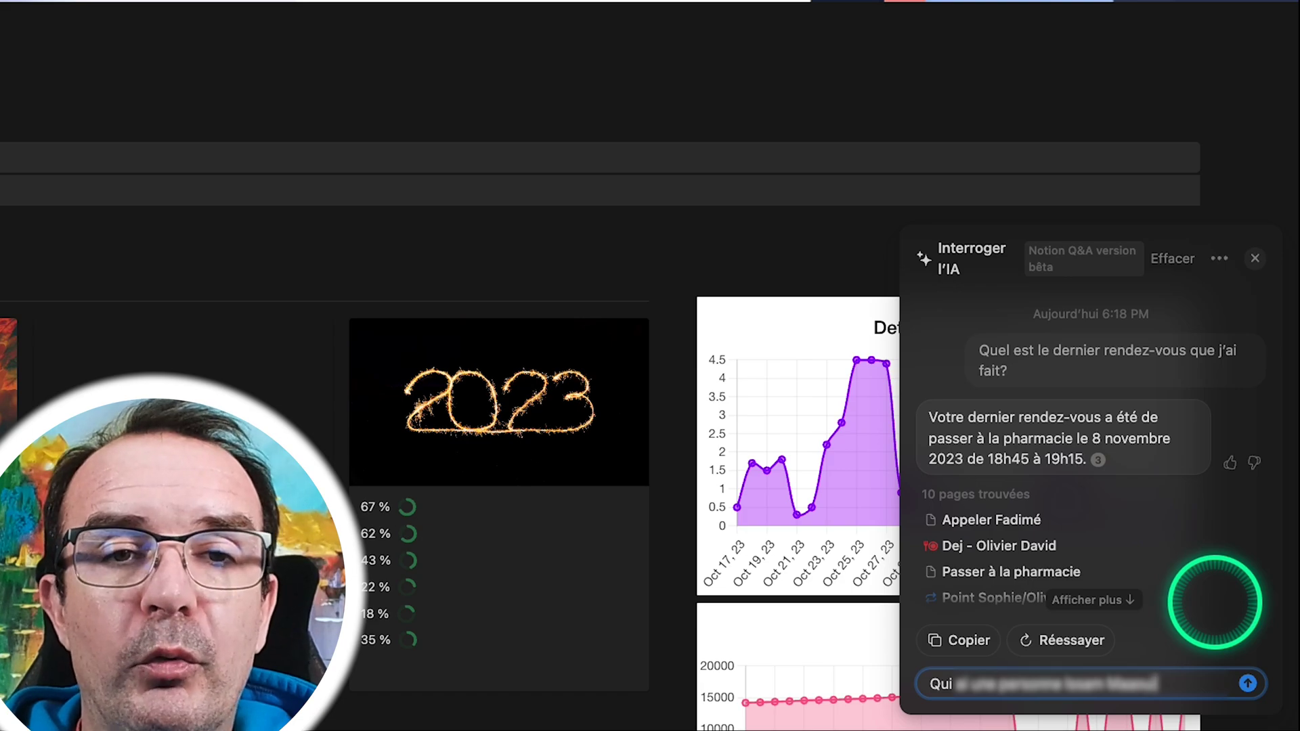
key(Return)
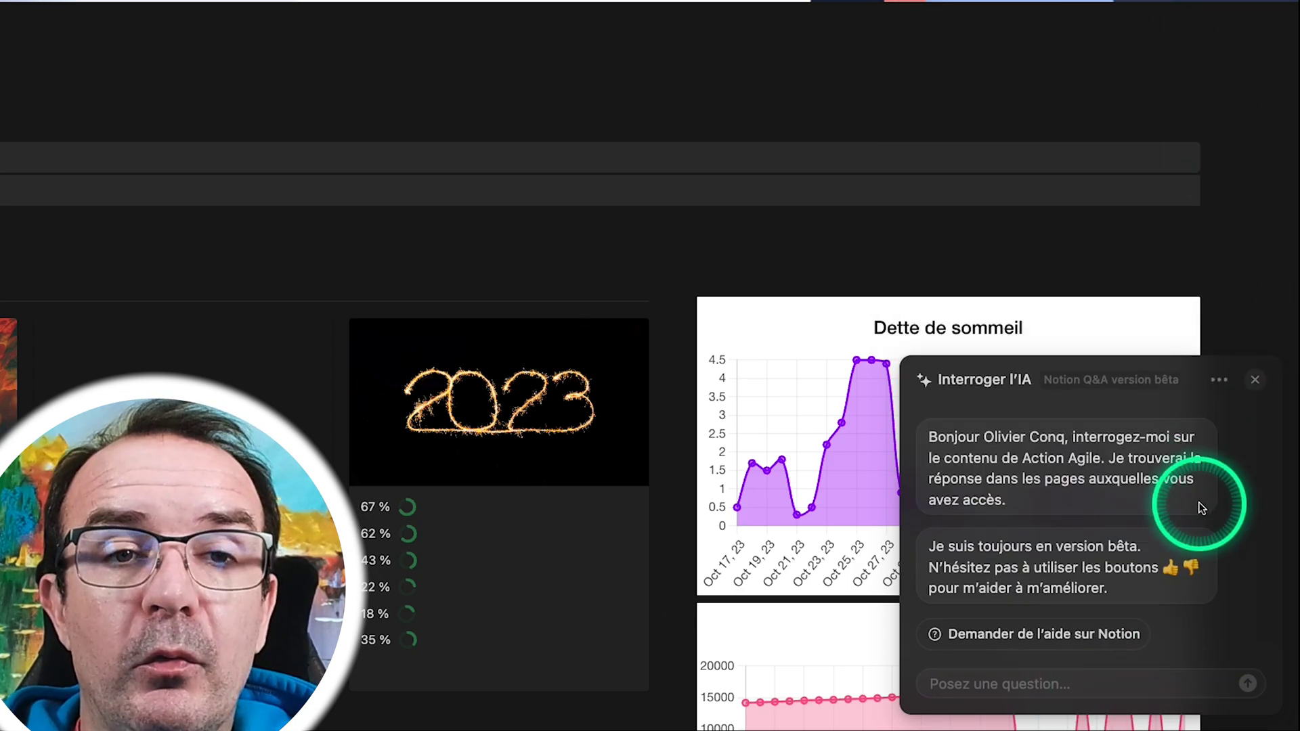
Ask the AI assistant "Combien de contacts ai-je en base de données?"
text(Combien de co)
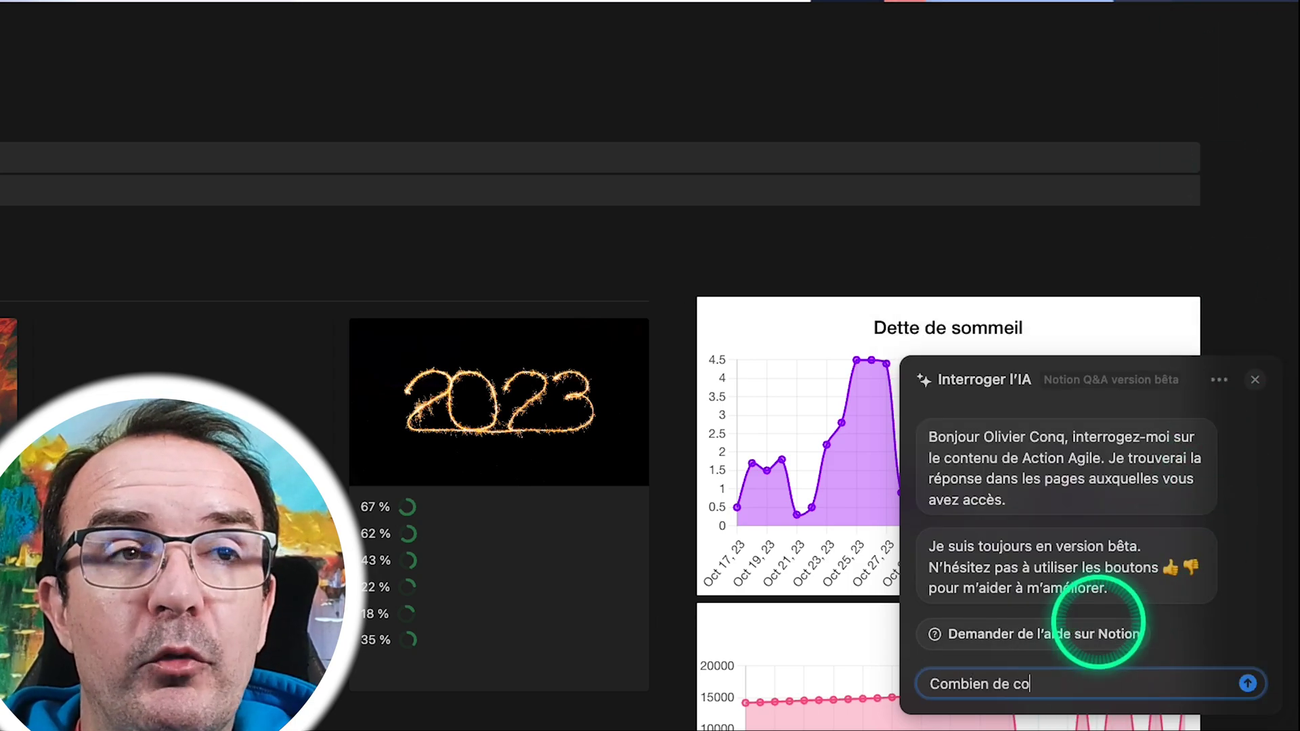
text(ntacts ai-je en base de données?)
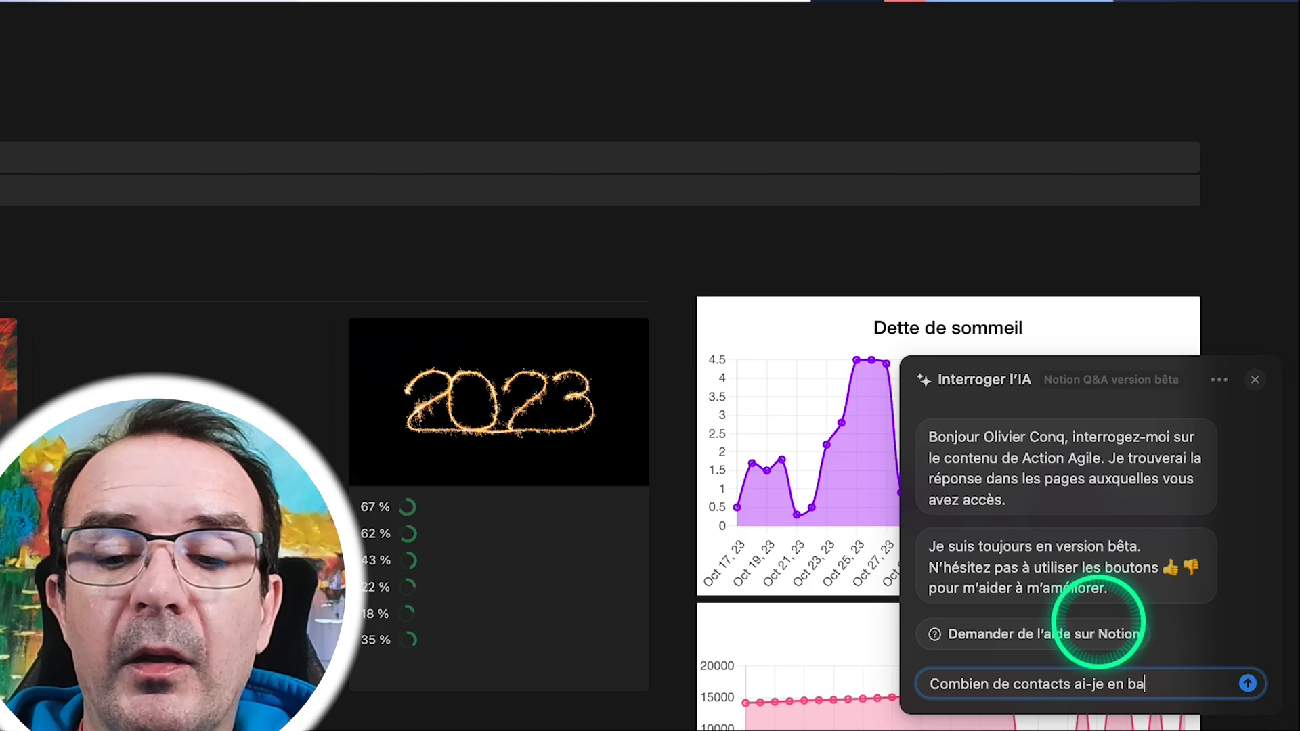
key(Return)
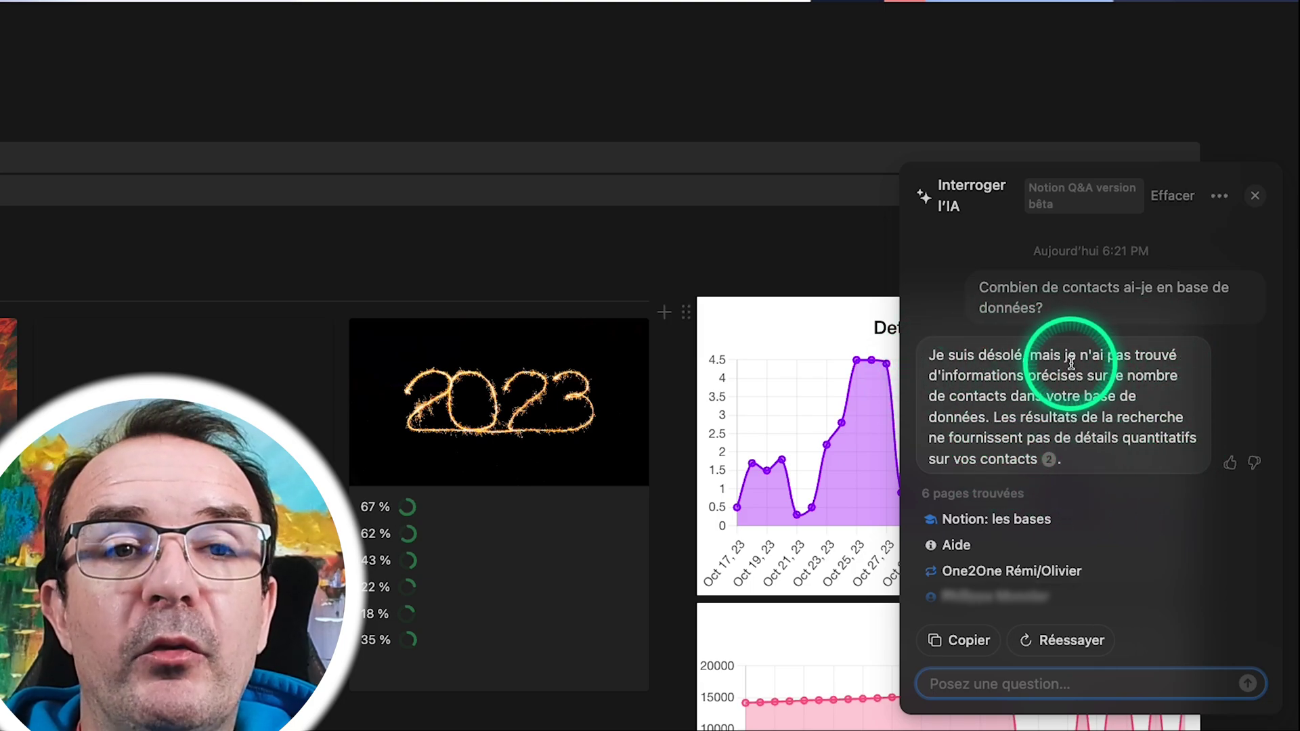
mouse_move(1050, 461)
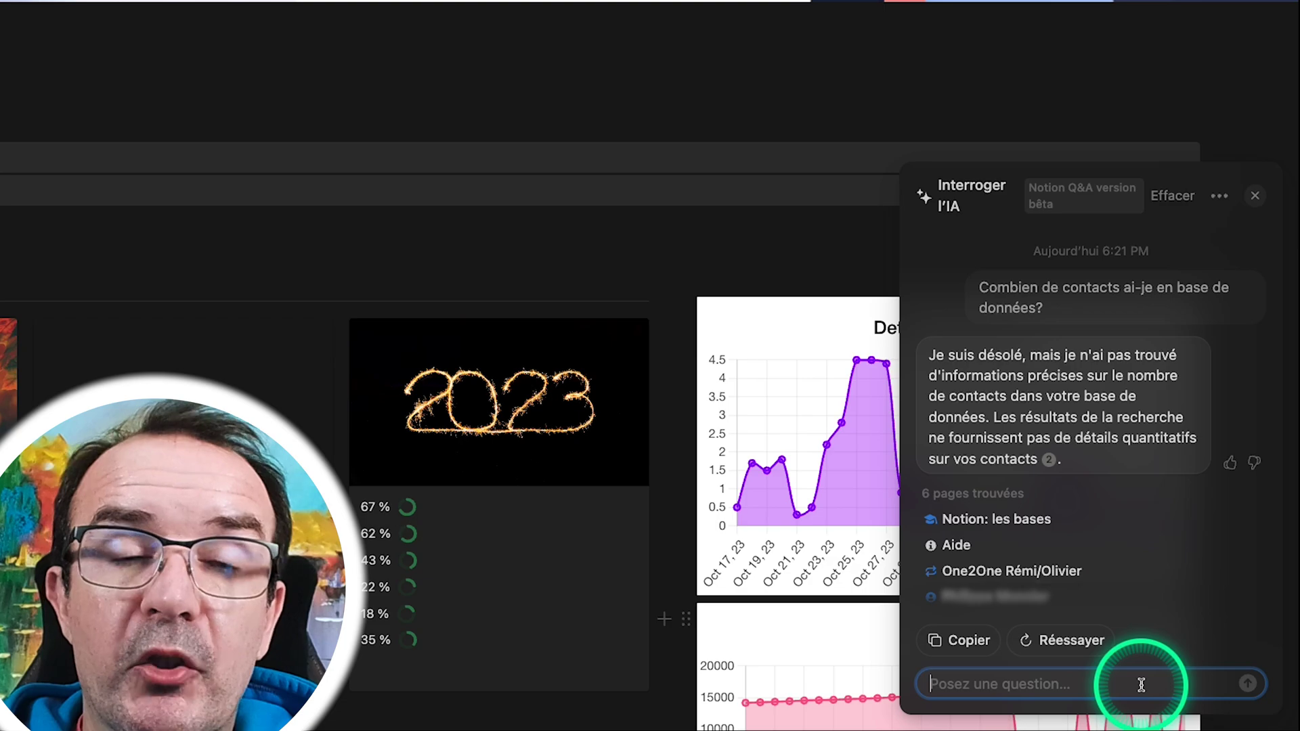
Clear the AI conversation and ask "Quel est le contenu de la prochaine vidéo?"
click(1172, 195)
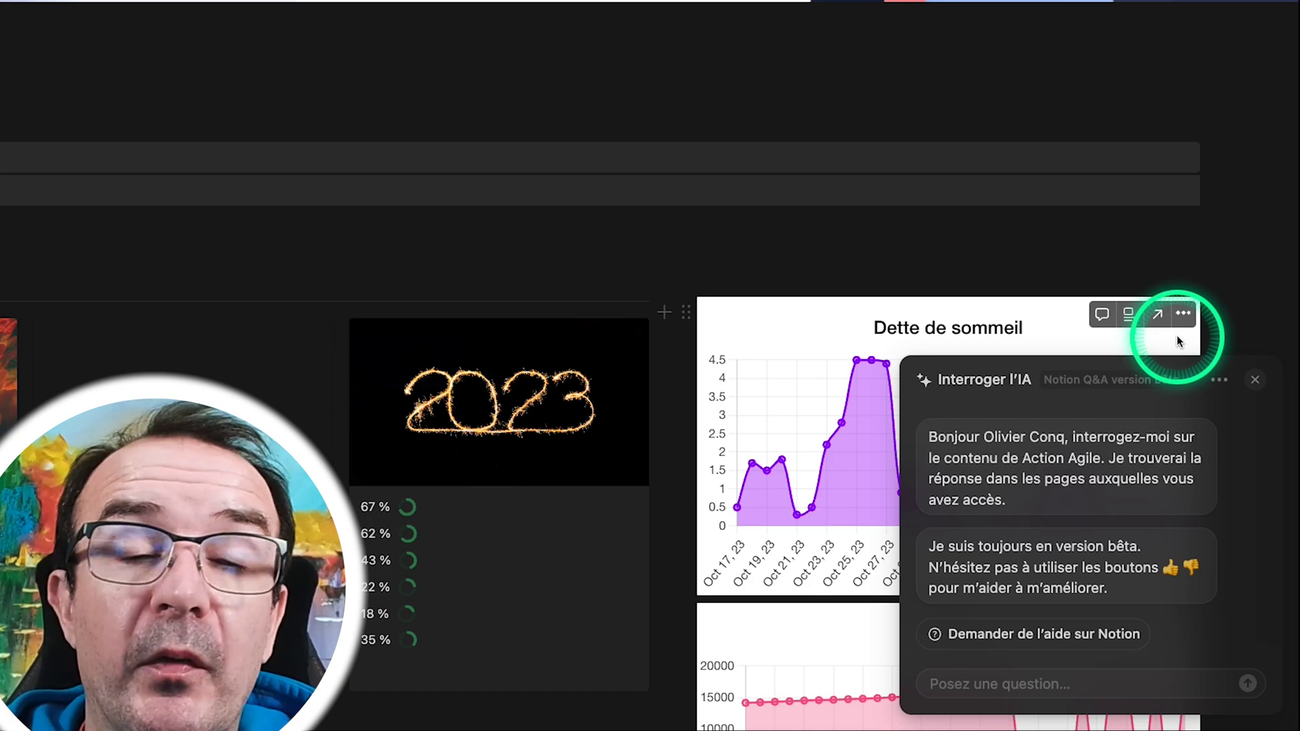
click(1041, 689)
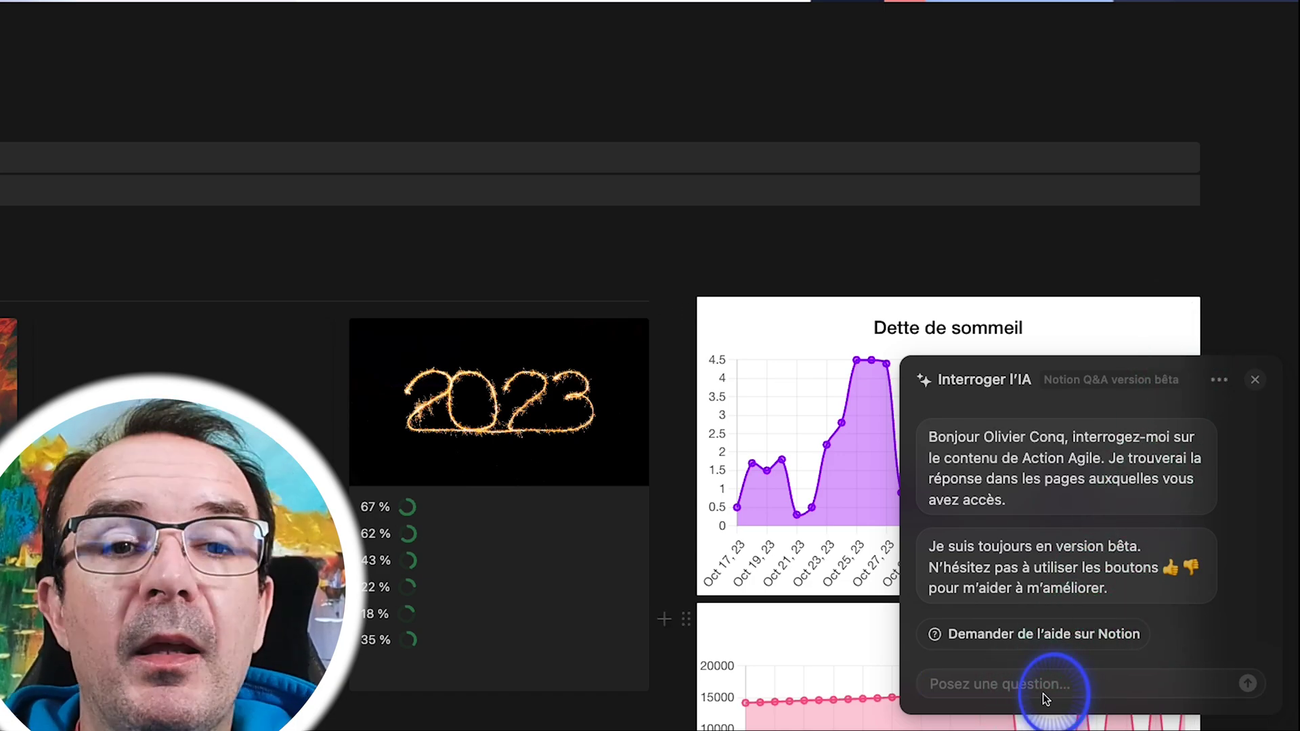
text(Quel est le contenu de la prochaine vidéo)
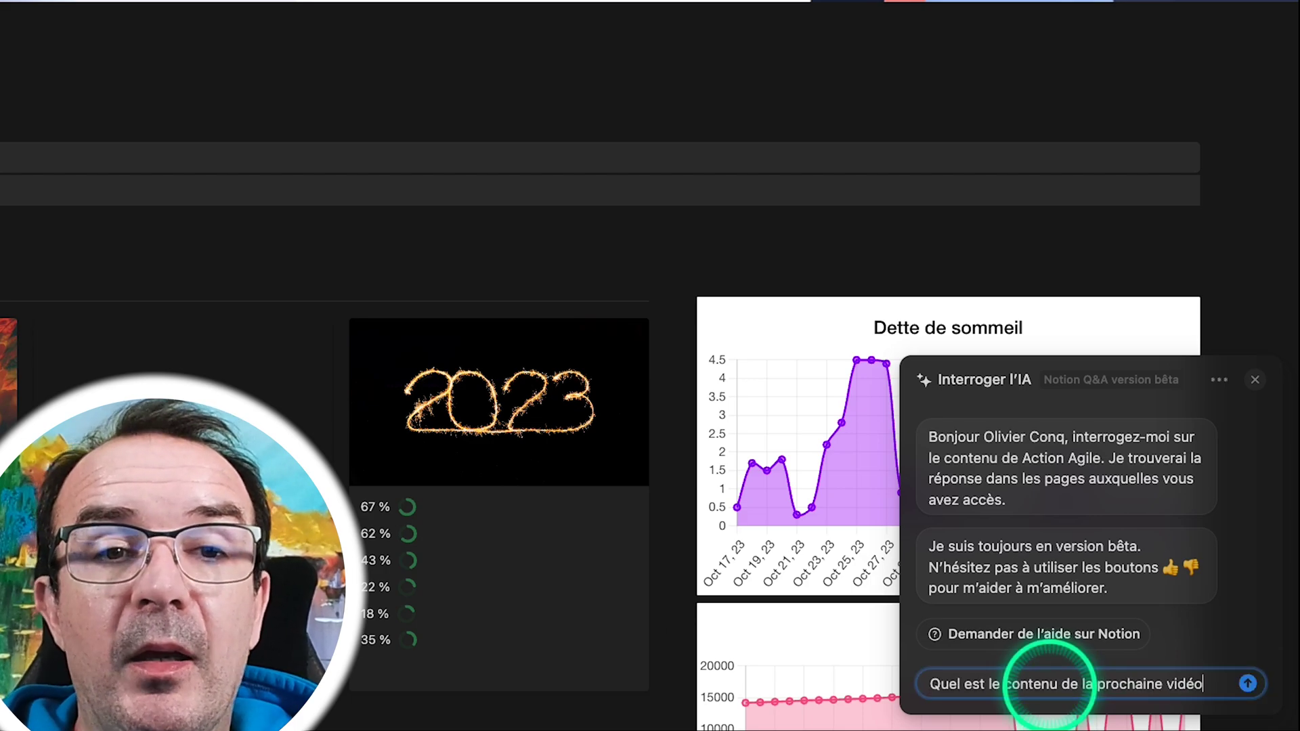
text(?)
key(Return)
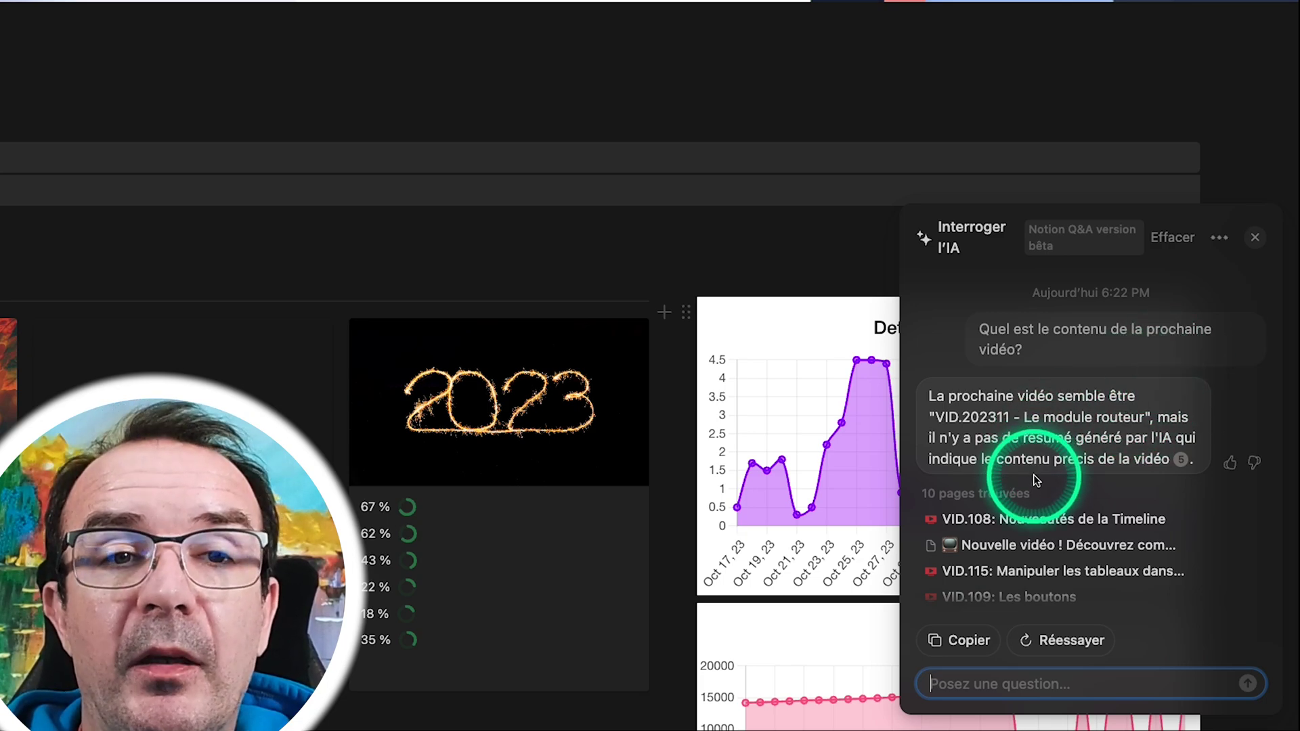
mouse_move(1055, 574)
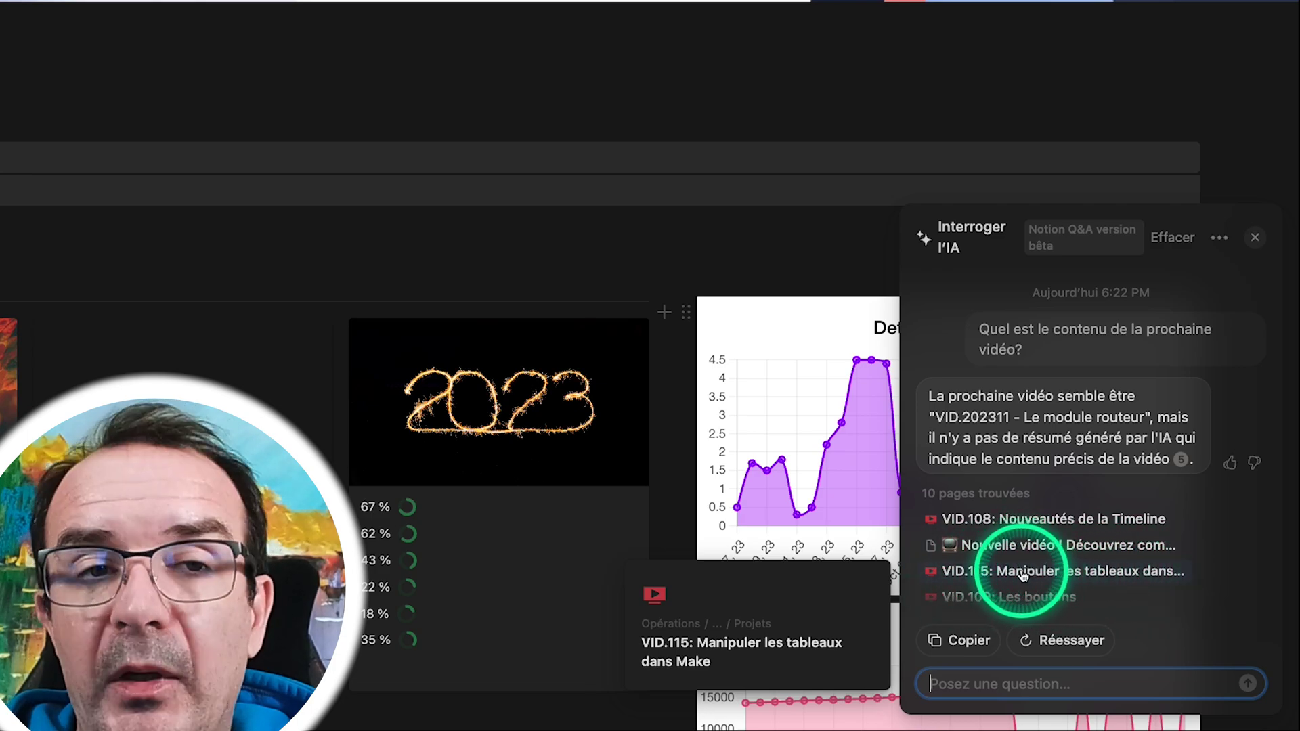
mouse_move(1031, 550)
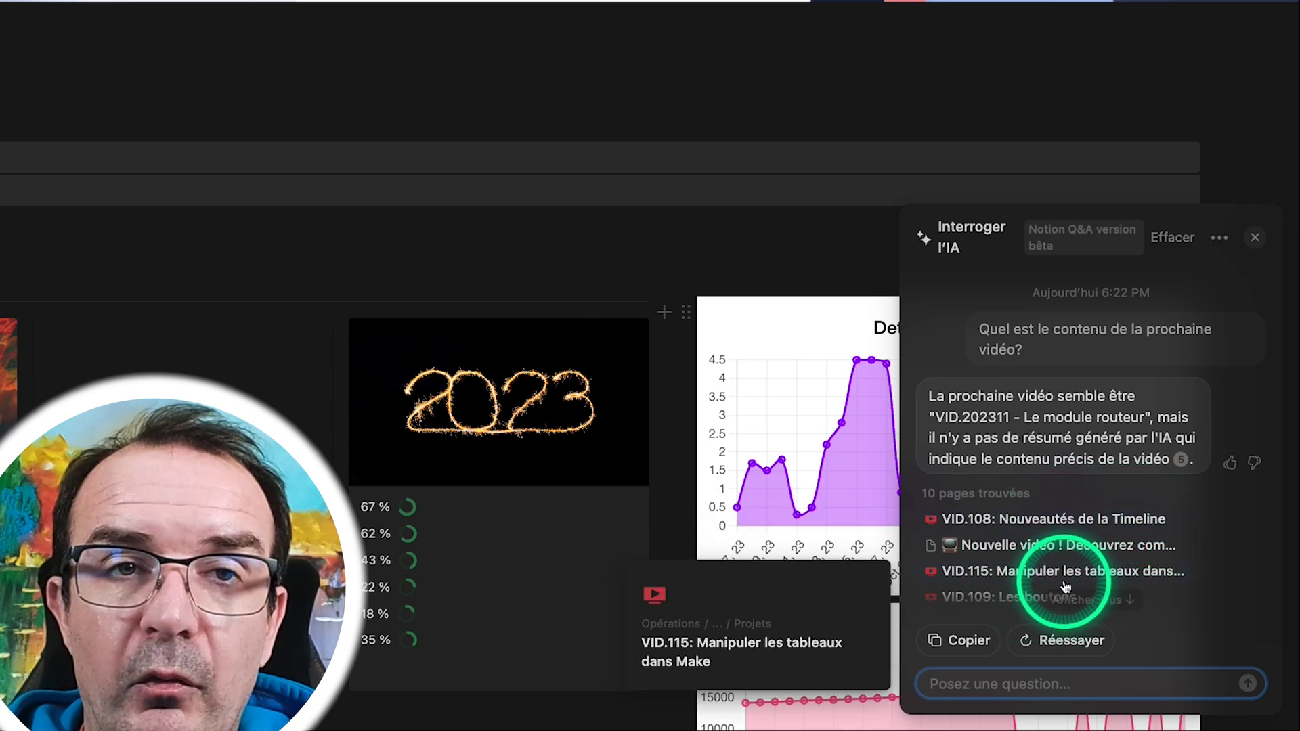
mouse_move(1180, 465)
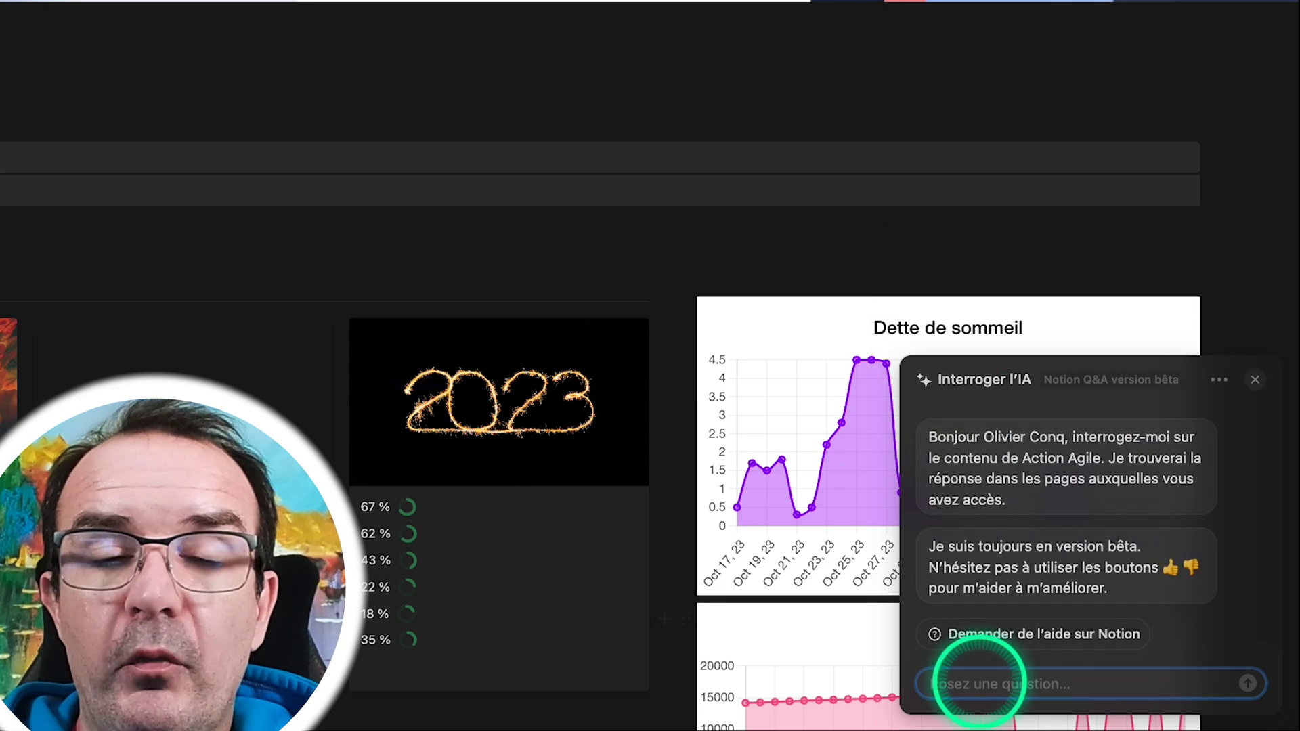
Ask the AI assistant "Combien de tâches je dois réaliser aujourd'hui?"
text(Combien de tâches je dois réaliser aujourd’hui?)
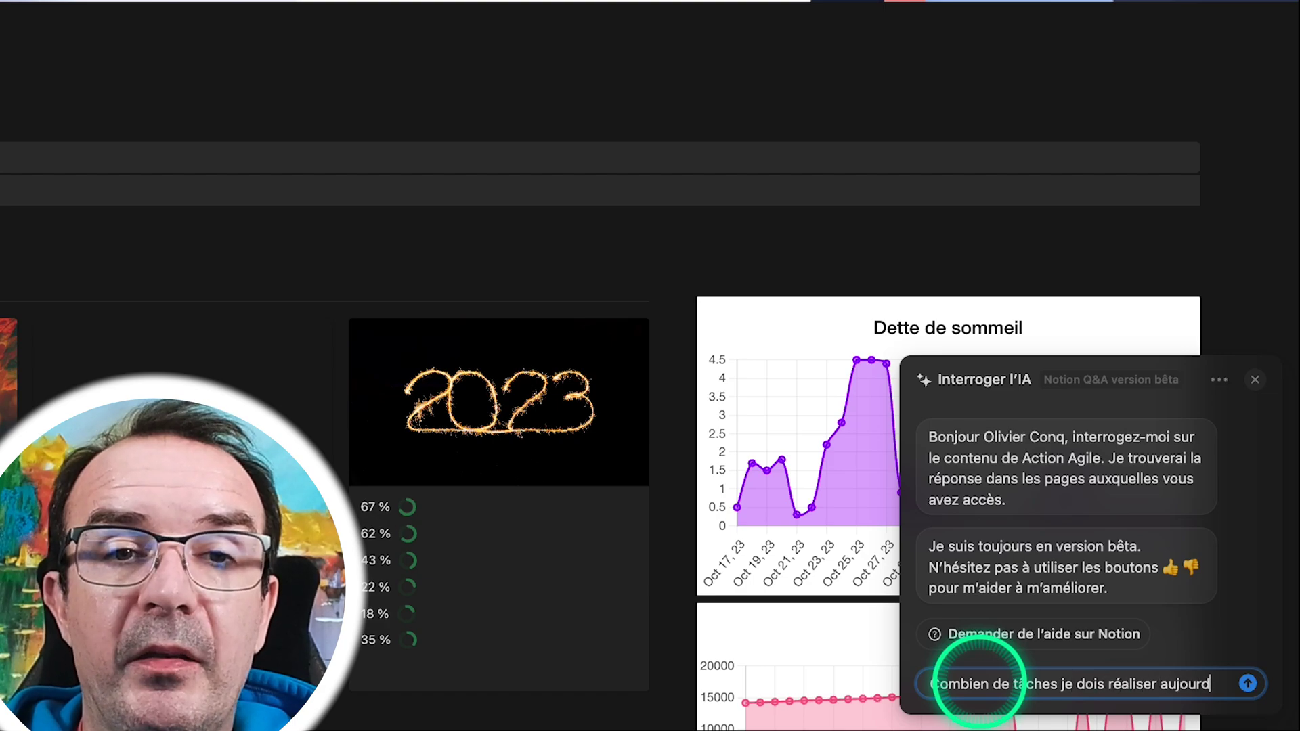
key(Return)
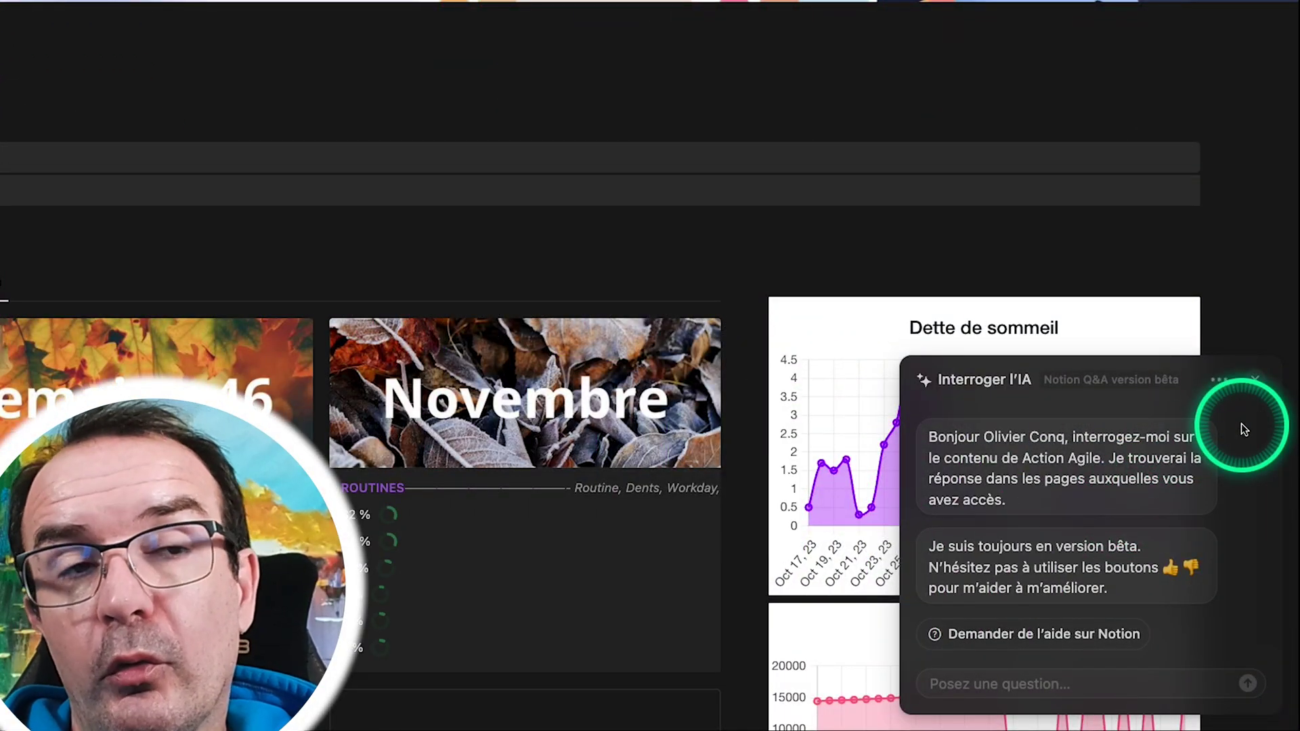
Ask the AI assistant "Qu'est-ce qu'un Directeur de projet?"
click(1055, 682)
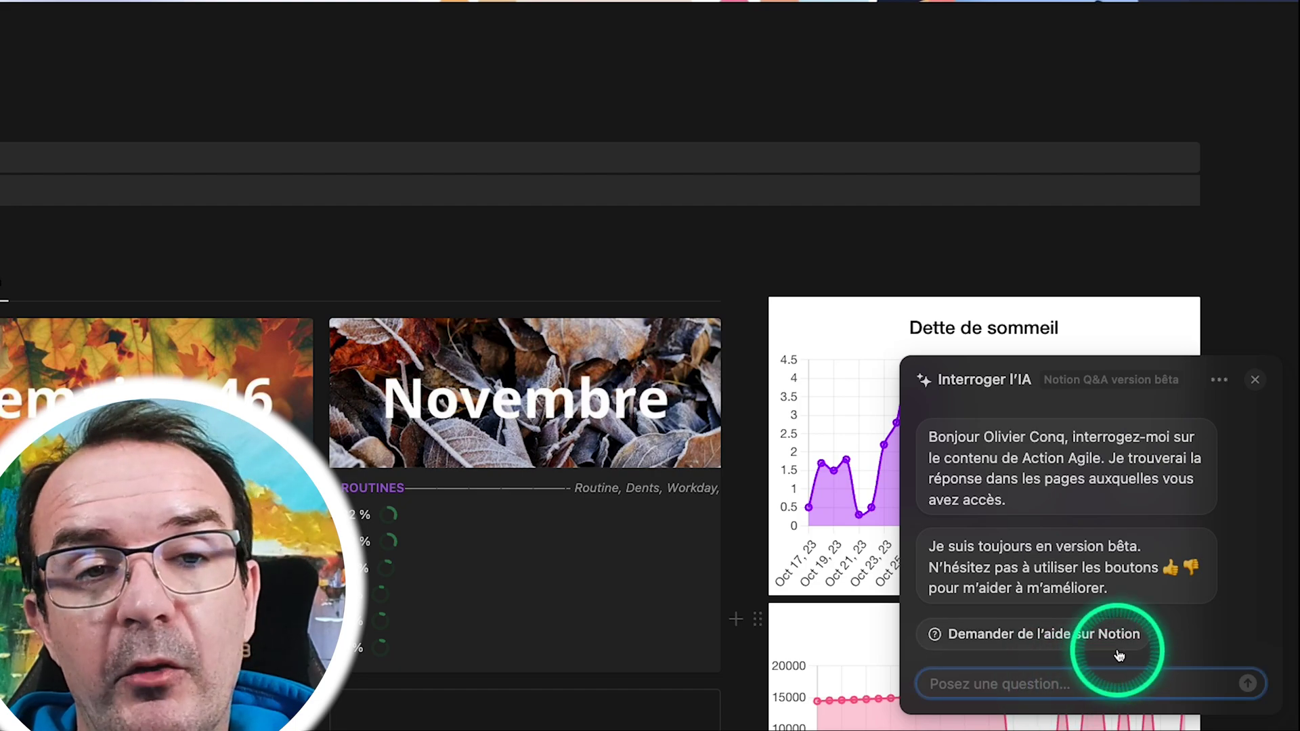
text(Qu')
text(est-ce qu'un Dire)
text(cteur de pro)
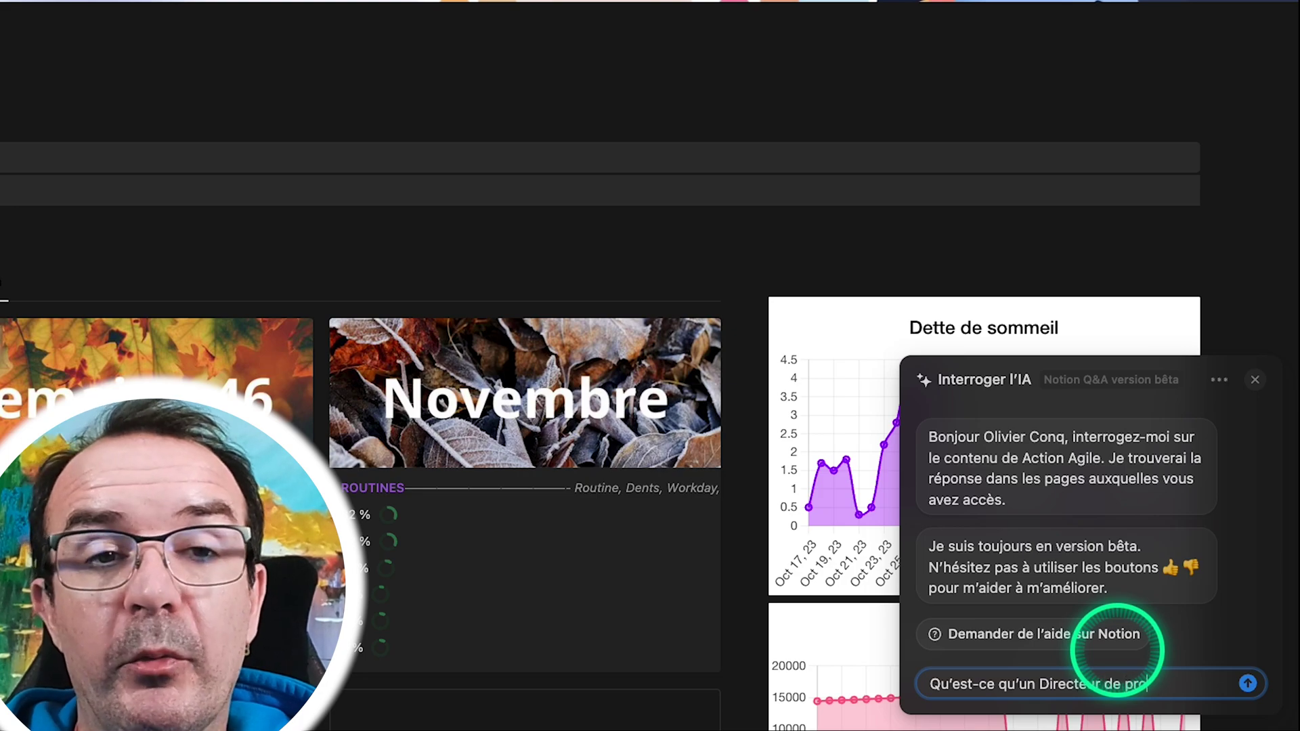
text(jet?)
key(Return)
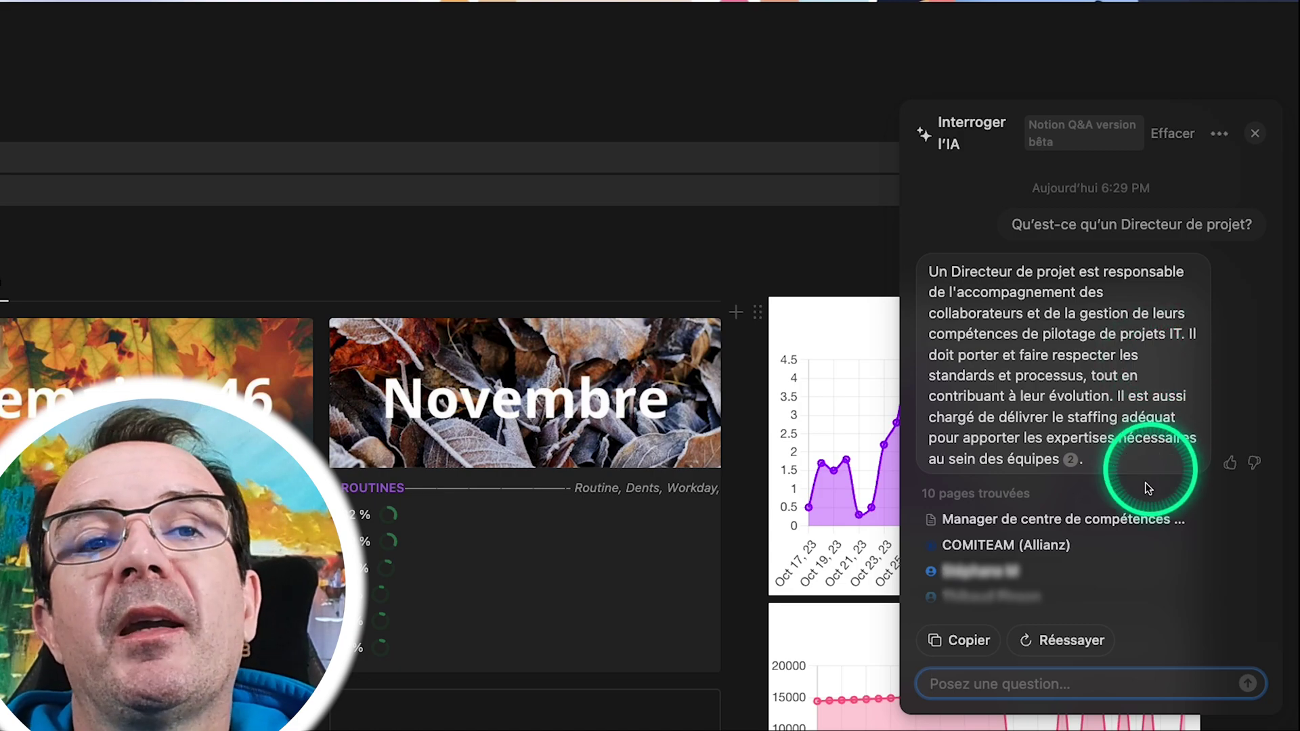
Ask "Quel le montant de l'impôt sur les sociétés?" as a follow-up in the same AI conversation
text(Quel)
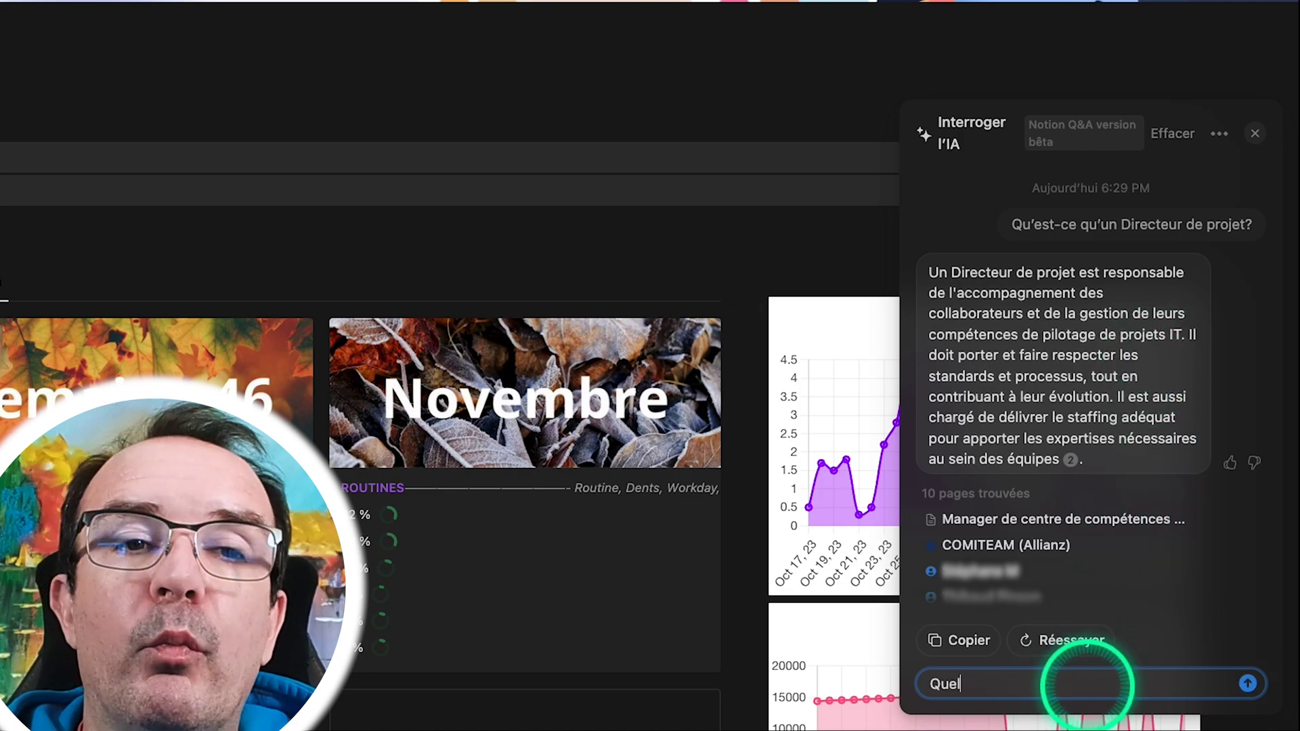
text( le montant de l'imp)
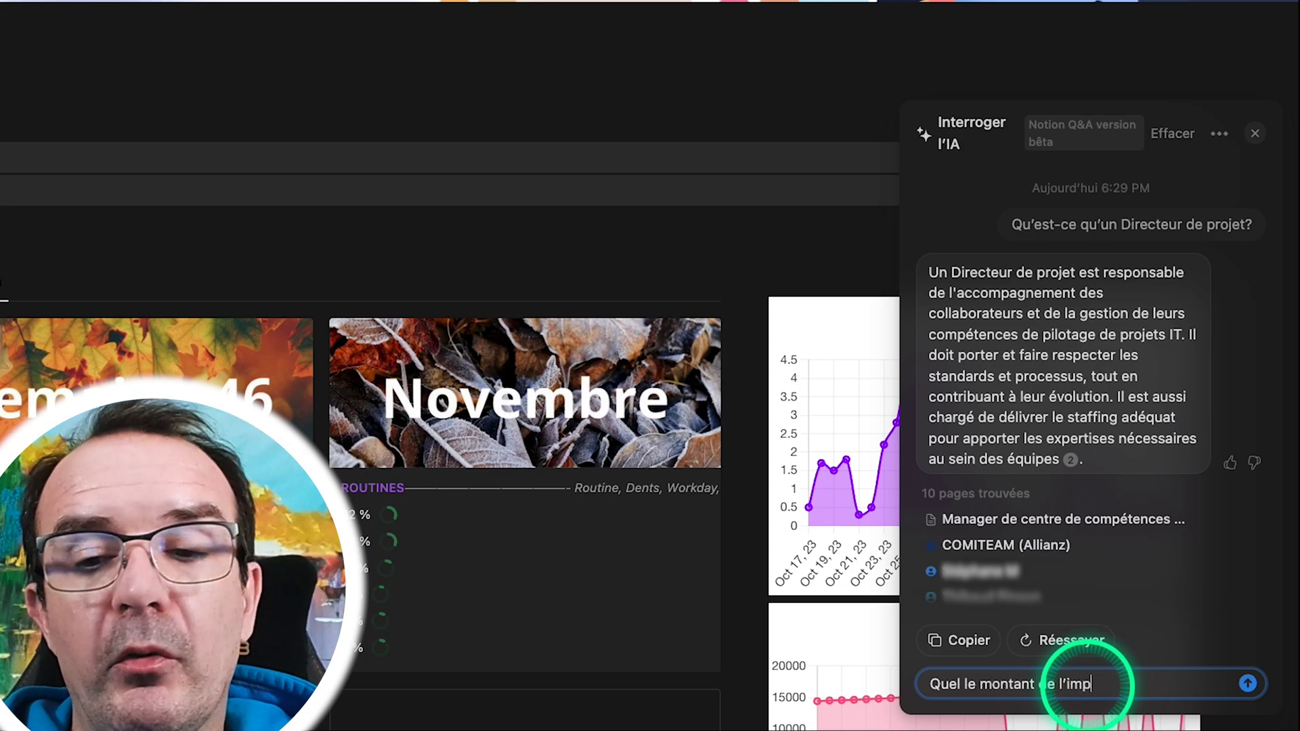
text(ôt sur les sociét)
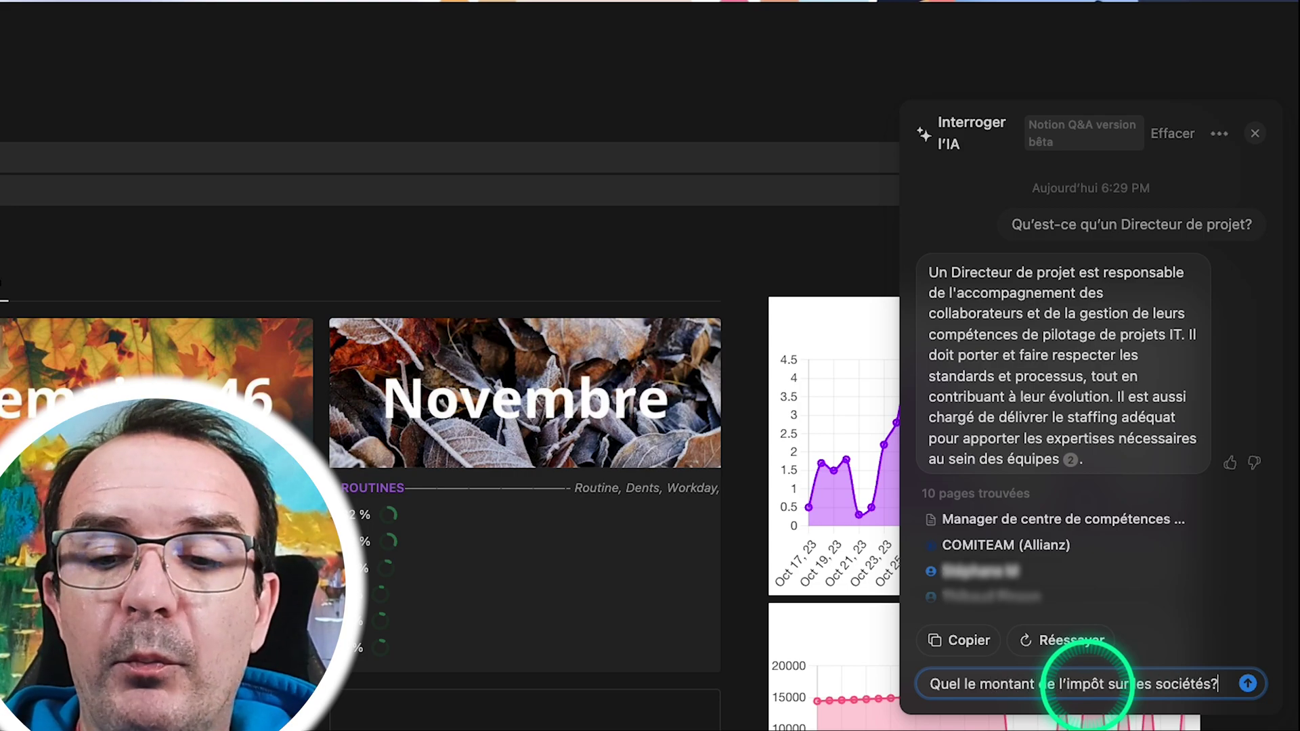
text(és?)
key(Return)
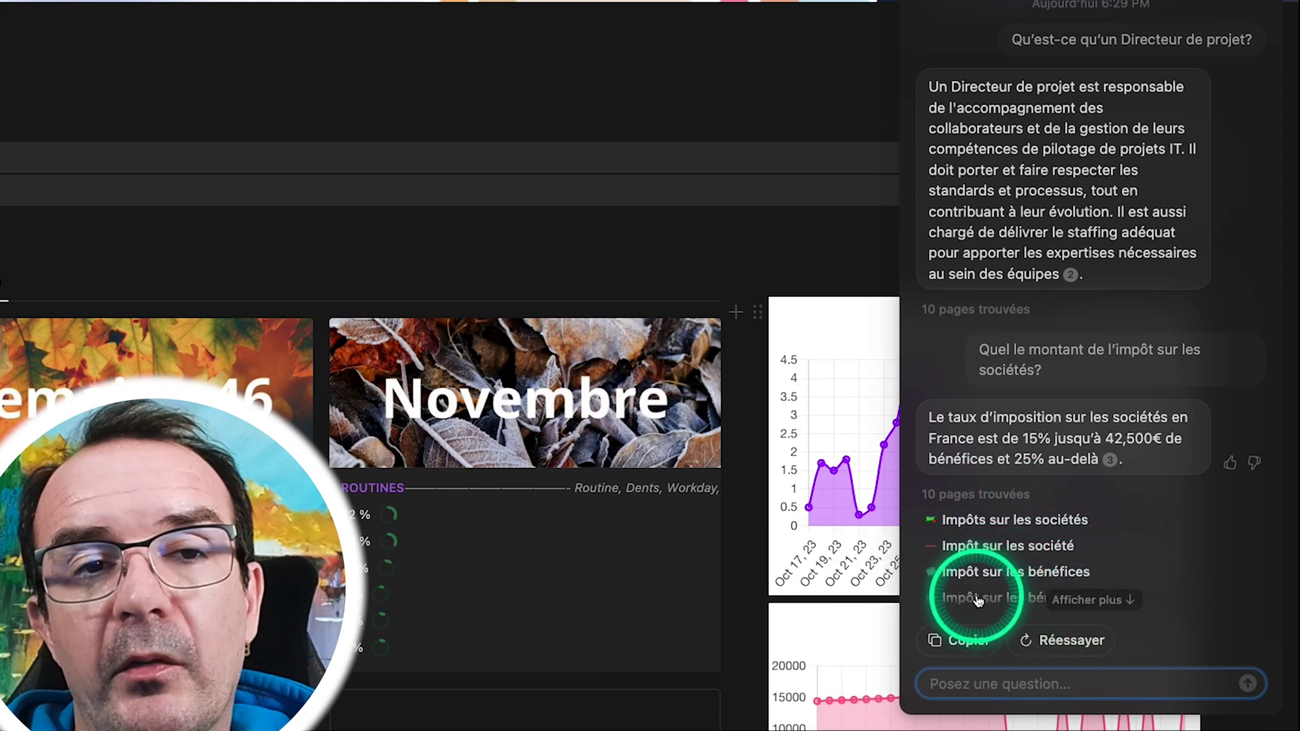
mouse_move(981, 562)
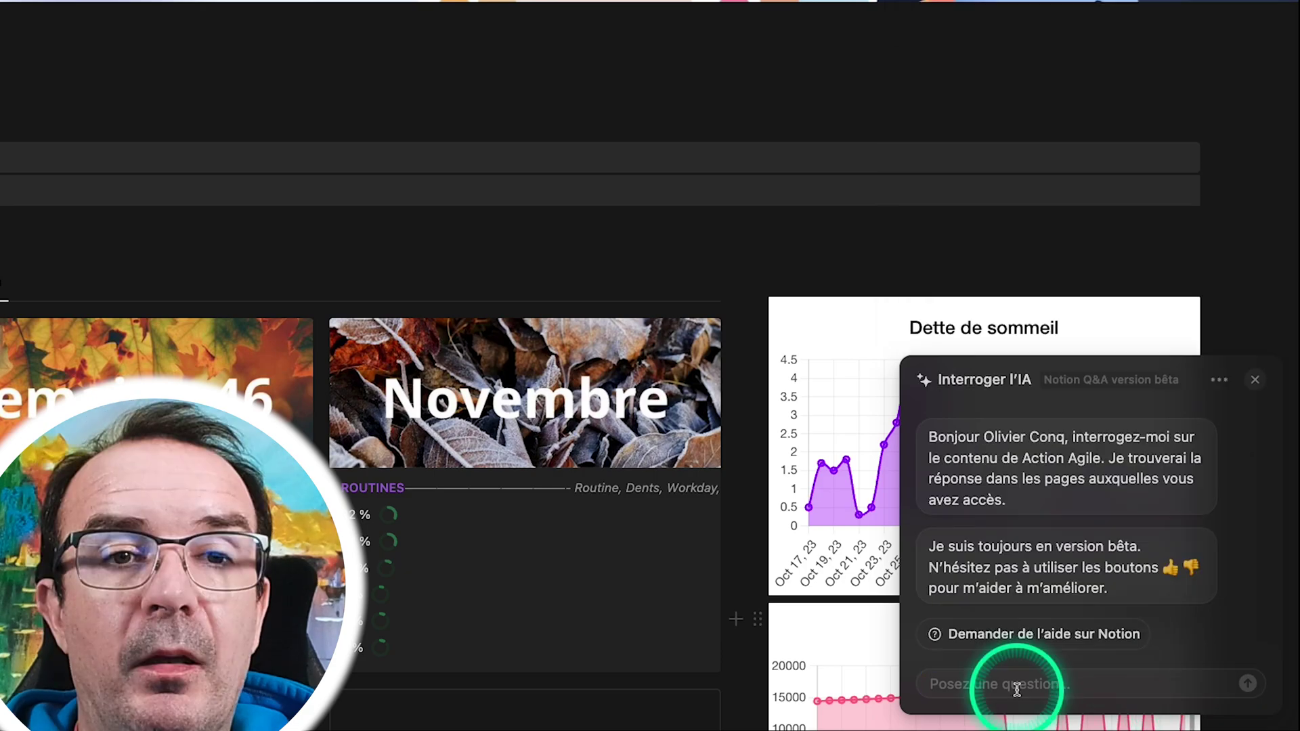
Ask "Quel est le rôle d'un architecte solution?" in the emptied AI conversation
text(Quel est le rôle d)
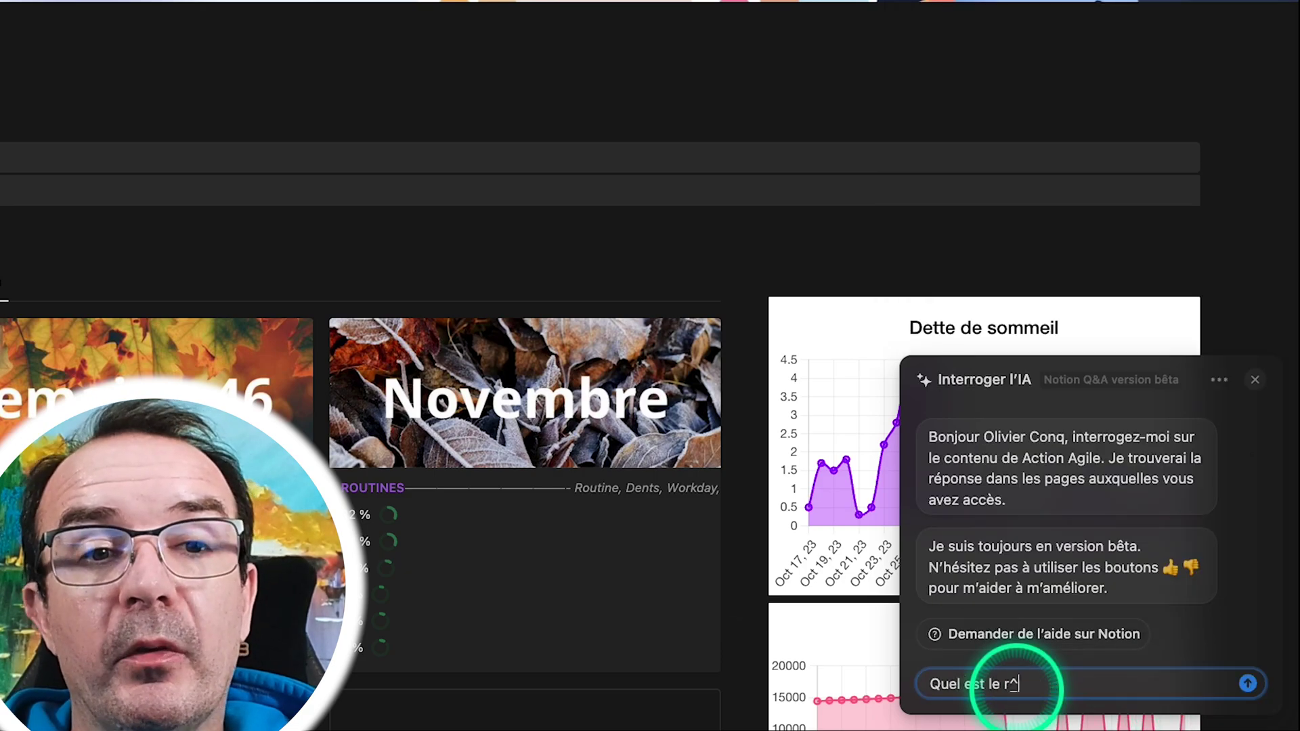
text('un architecte solut)
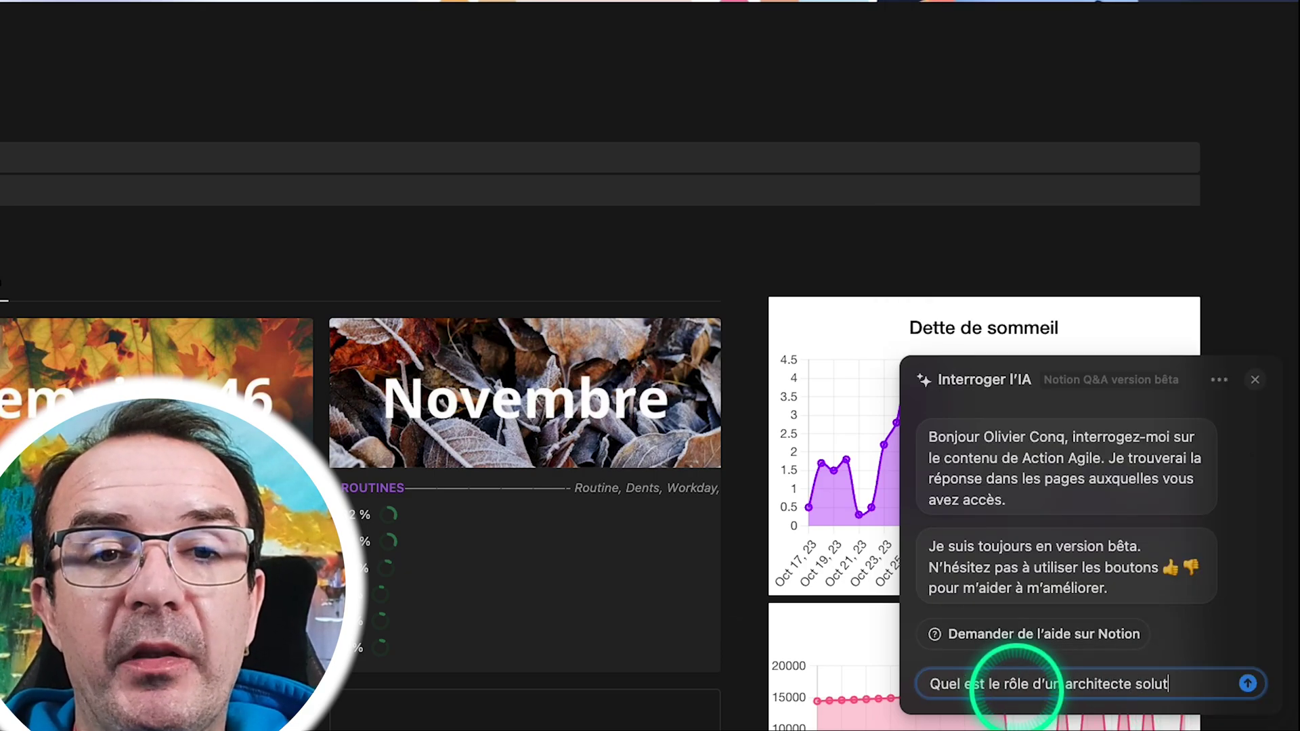
text(ion?)
key(Return)
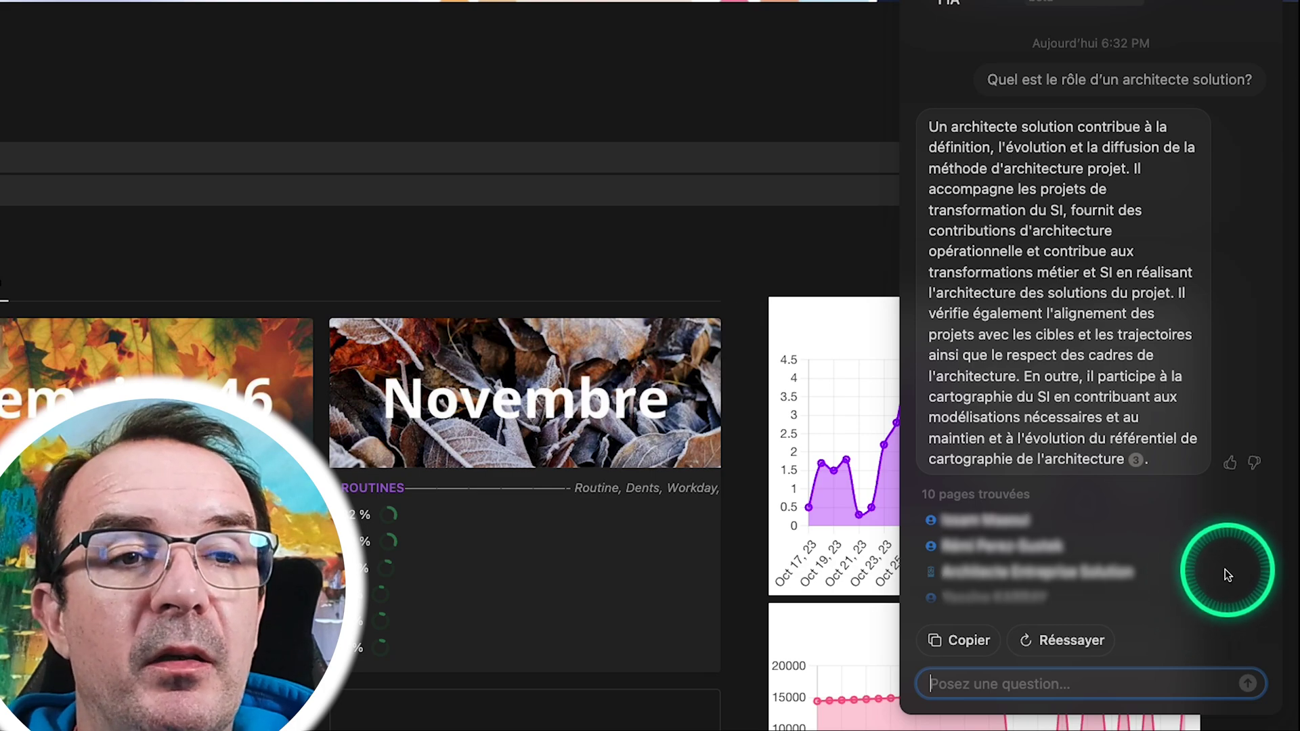
mouse_move(1049, 575)
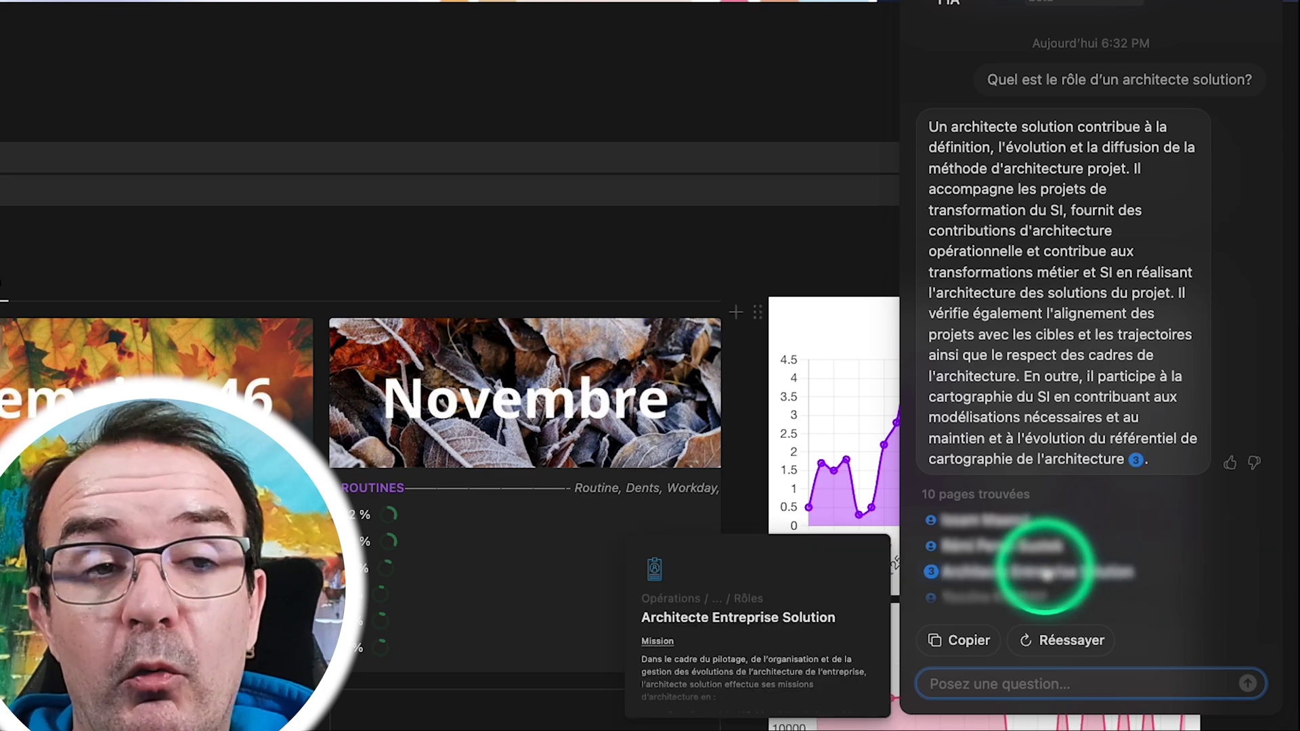